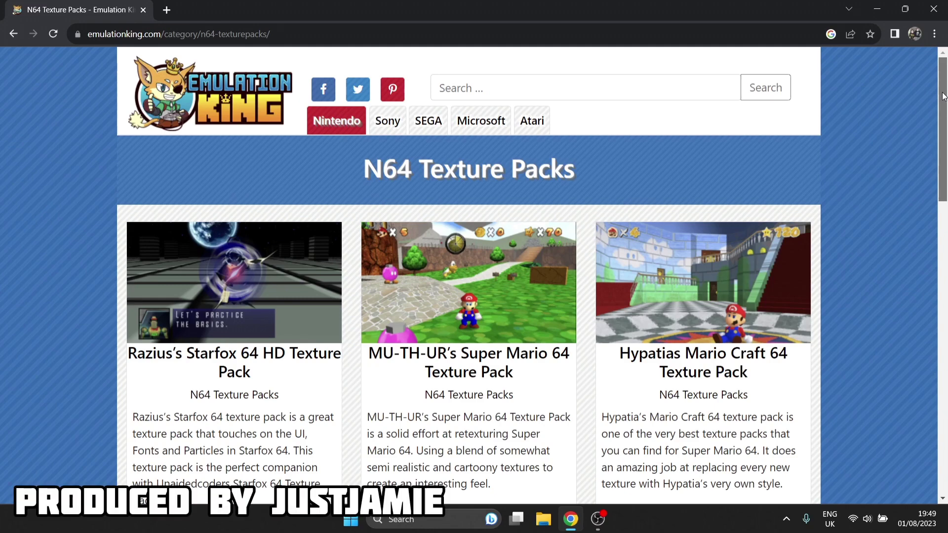
Scroll the N64 Texture Packs listing to page 3 and down to its bottom
{"action": "left_click_drag", "start_coordinate": [943, 96], "coordinate": [939, 158]}
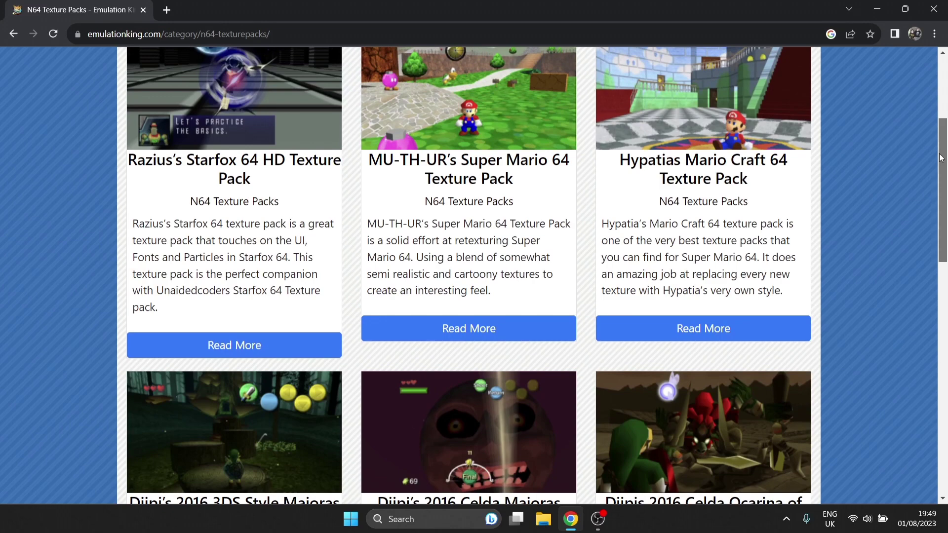
{"action": "mouse_move", "coordinate": [939, 158]}
{"action": "left_mouse_down"}
{"action": "mouse_move", "coordinate": [944, 377]}
{"action": "mouse_move", "coordinate": [944, 89]}
{"action": "mouse_move", "coordinate": [945, 185]}
{"action": "mouse_move", "coordinate": [945, 157]}
{"action": "left_mouse_up"}
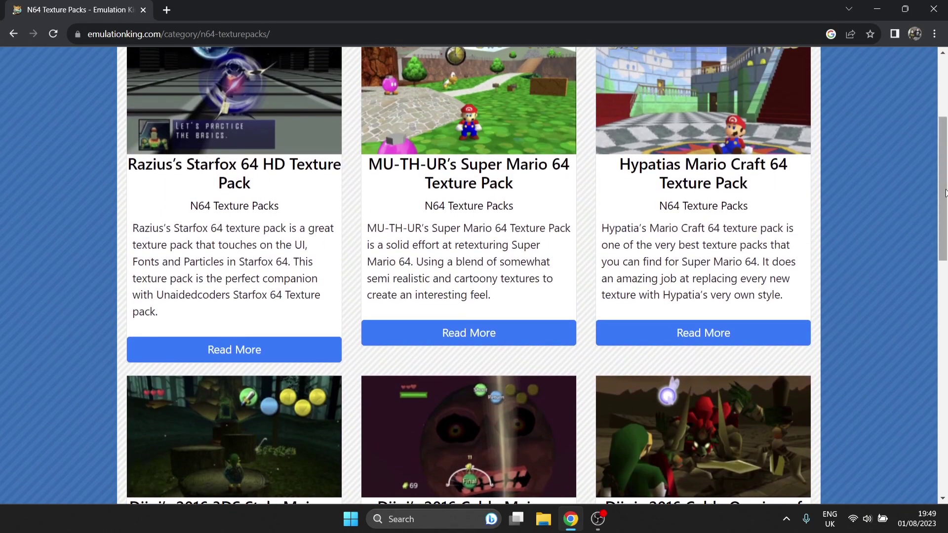
{"action": "left_click_drag", "start_coordinate": [945, 193], "coordinate": [945, 192]}
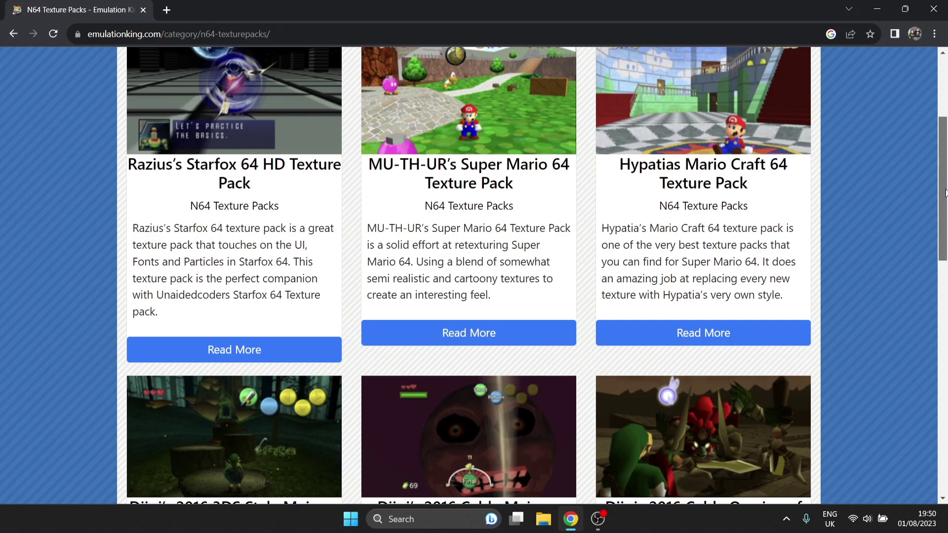
{"action": "left_click_drag", "start_coordinate": [945, 193], "coordinate": [945, 171]}
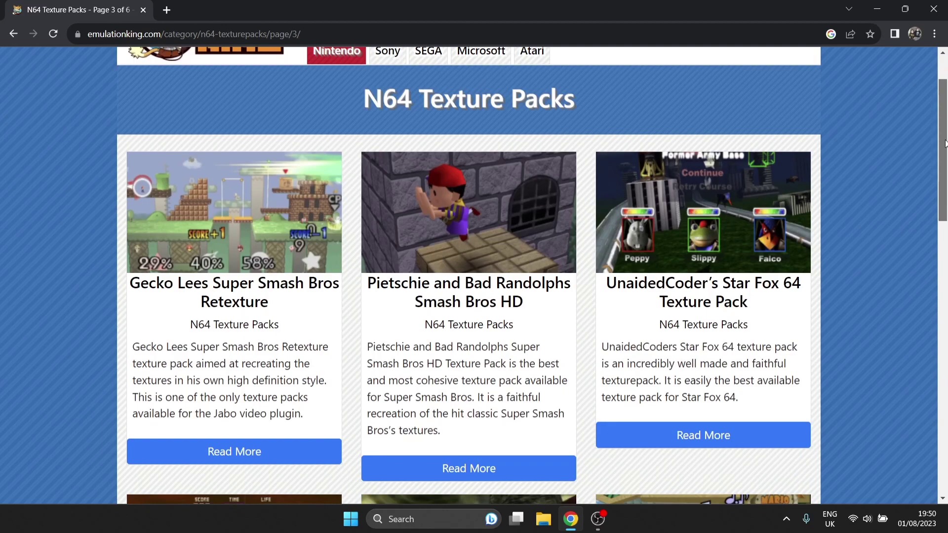
{"action": "left_click_drag", "start_coordinate": [945, 143], "coordinate": [944, 397]}
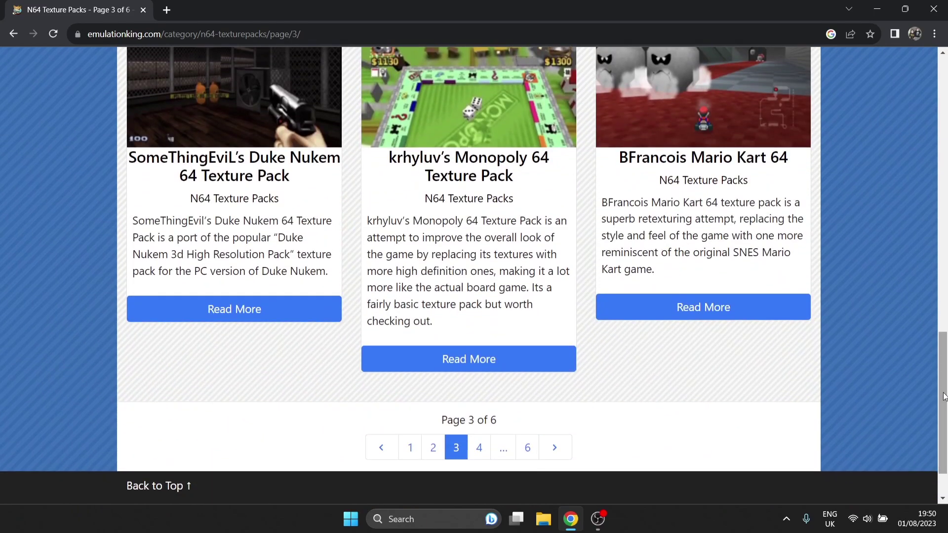
Minimize Chrome and extract the StarFox64 zip onto the desktop with WinRAR
{"action": "left_click", "coordinate": [877, 9]}
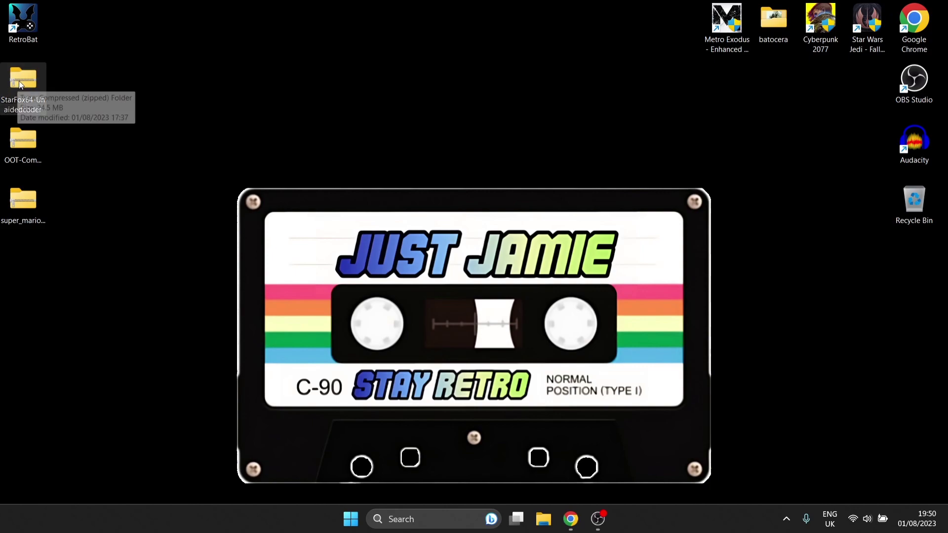
{"action": "left_click_drag", "start_coordinate": [22, 81], "coordinate": [727, 133]}
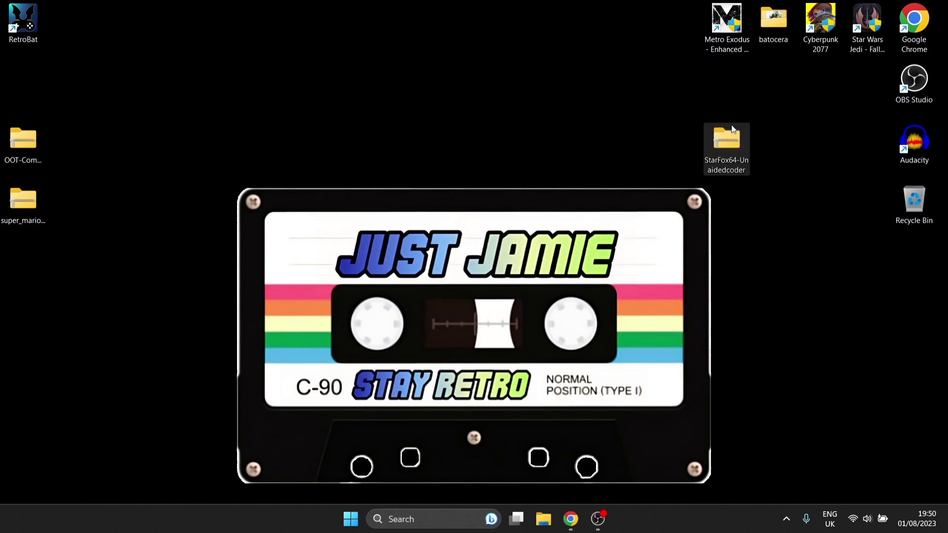
{"action": "right_click", "coordinate": [727, 132]}
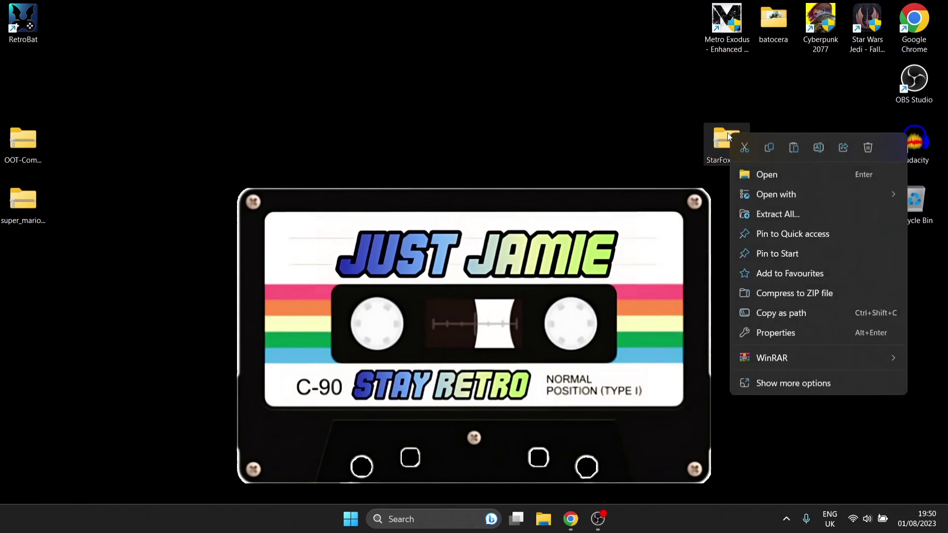
{"action": "mouse_move", "coordinate": [766, 359]}
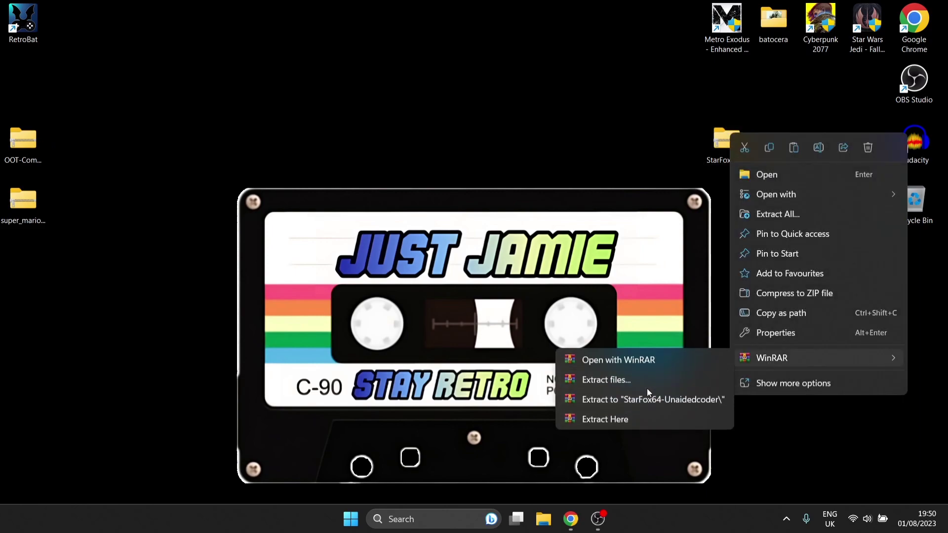
{"action": "left_click", "coordinate": [641, 416]}
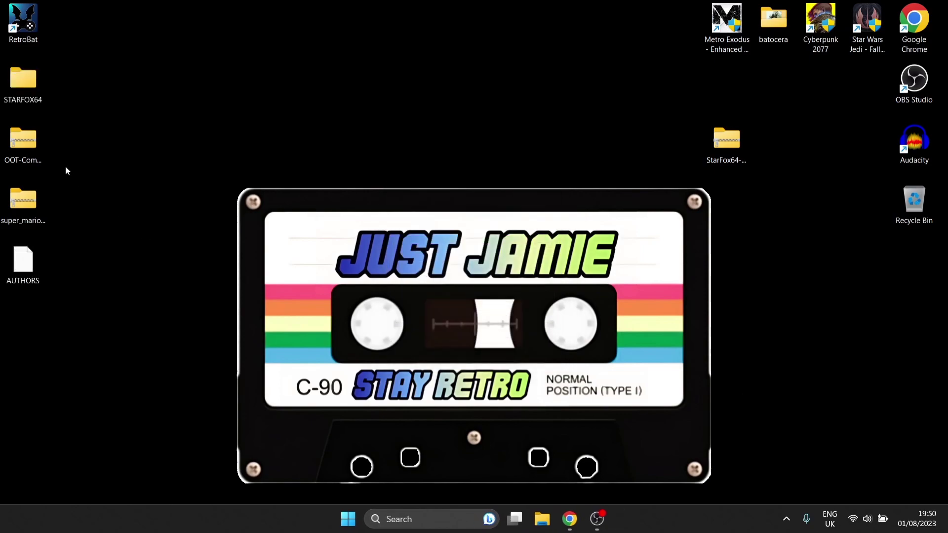
Extract the OOT-Community_Edition and super_mario_64-mollymutt zips onto the desktop
{"action": "right_click", "coordinate": [30, 147]}
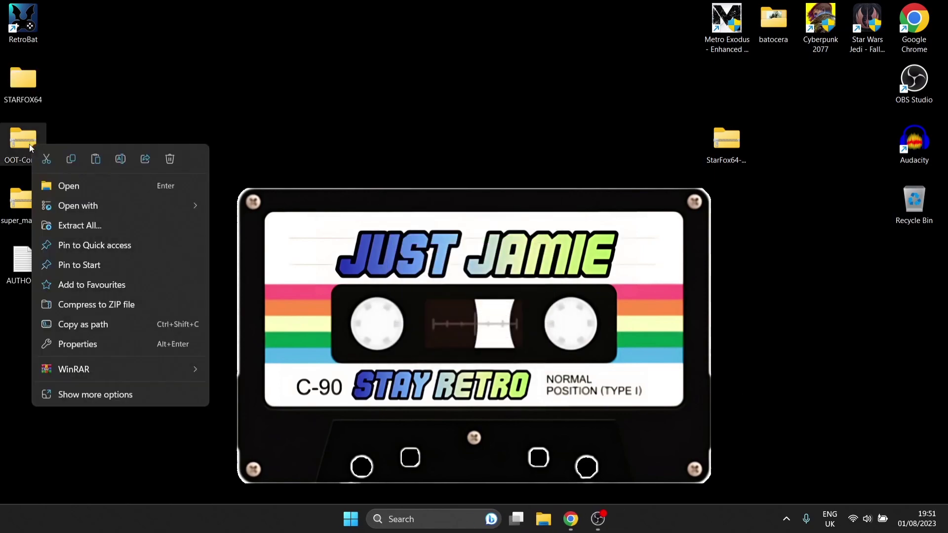
{"action": "mouse_move", "coordinate": [157, 370]}
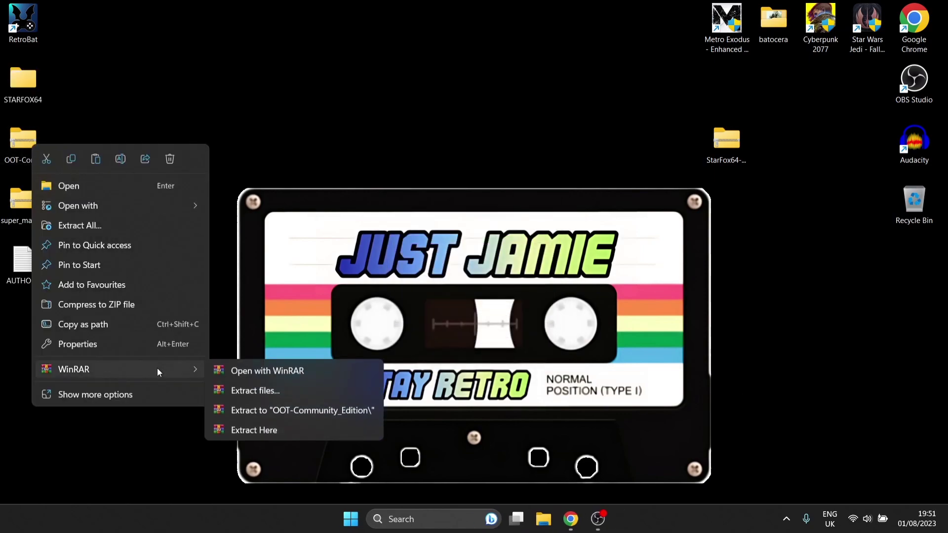
{"action": "left_click", "coordinate": [260, 429]}
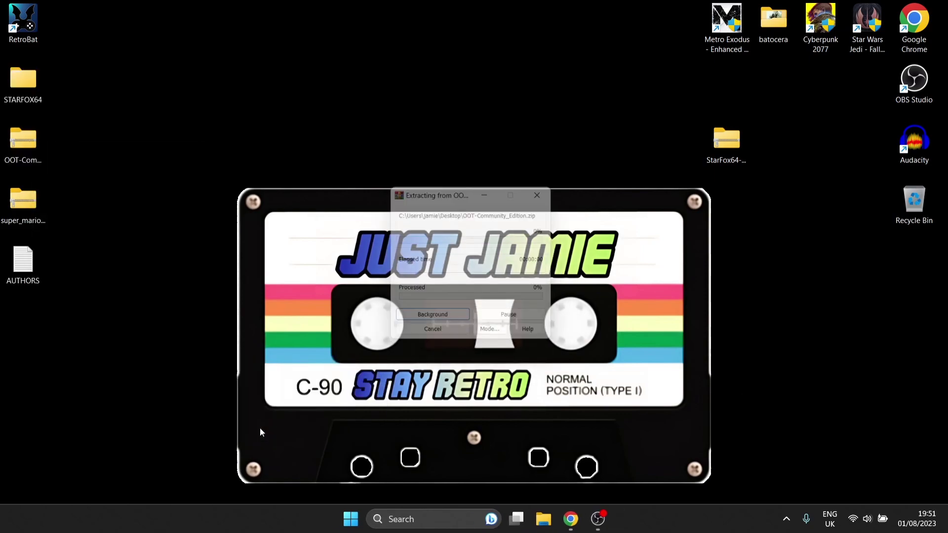
{"action": "right_click", "coordinate": [31, 194]}
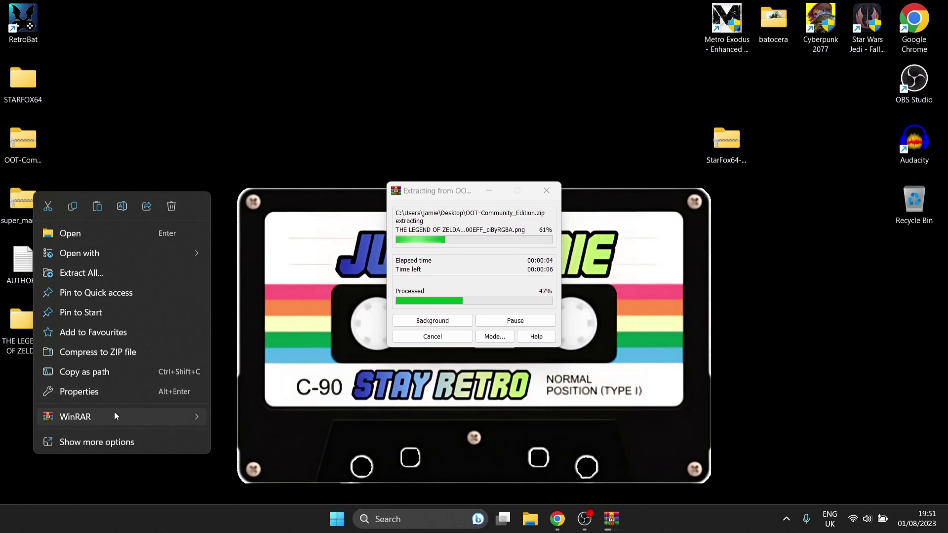
{"action": "mouse_move", "coordinate": [114, 411]}
{"action": "left_click", "coordinate": [311, 479]}
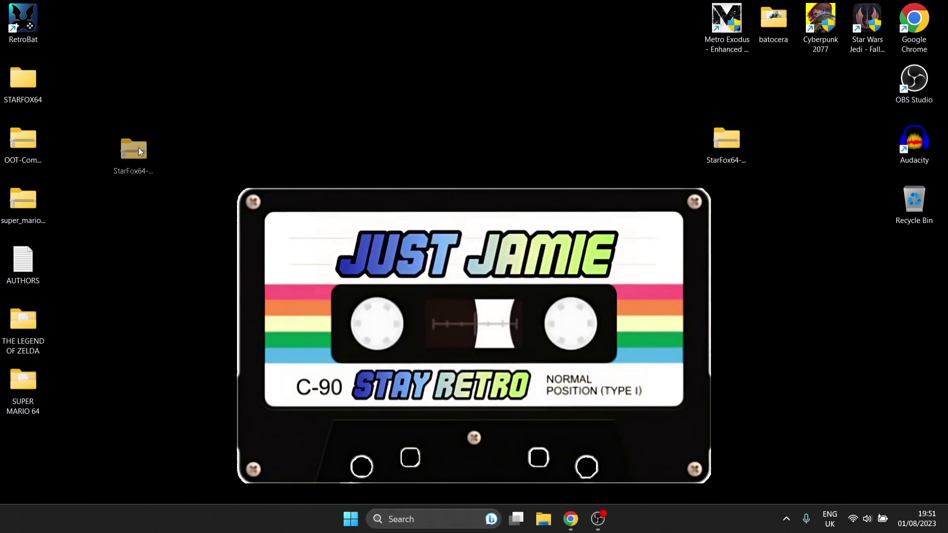
Delete the leftover zips and AUTHORS file, placing STARFOX64 above THE LEGEND OF ZELDA
{"action": "left_click_drag", "start_coordinate": [138, 147], "coordinate": [123, 146]}
{"action": "left_click_drag", "start_coordinate": [173, 282], "coordinate": [912, 206]}
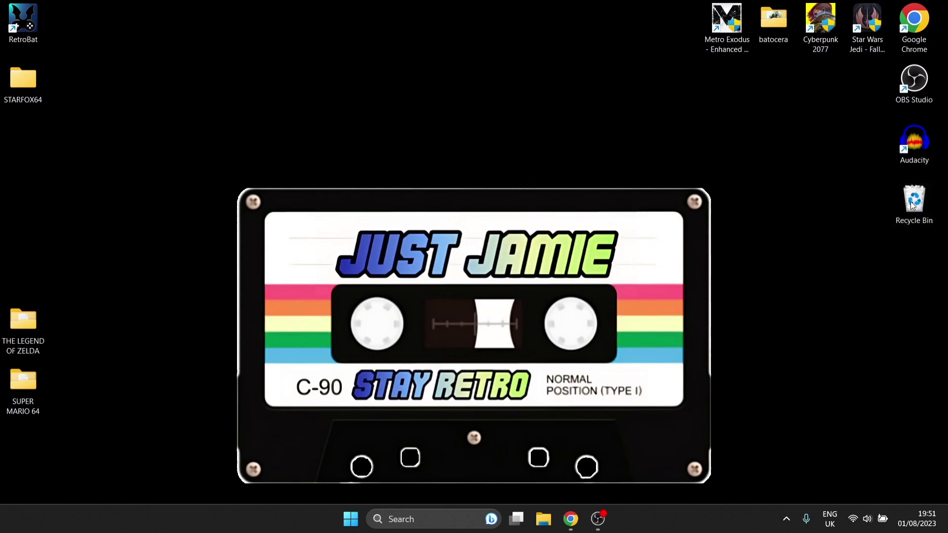
{"action": "left_click_drag", "start_coordinate": [25, 79], "coordinate": [42, 264]}
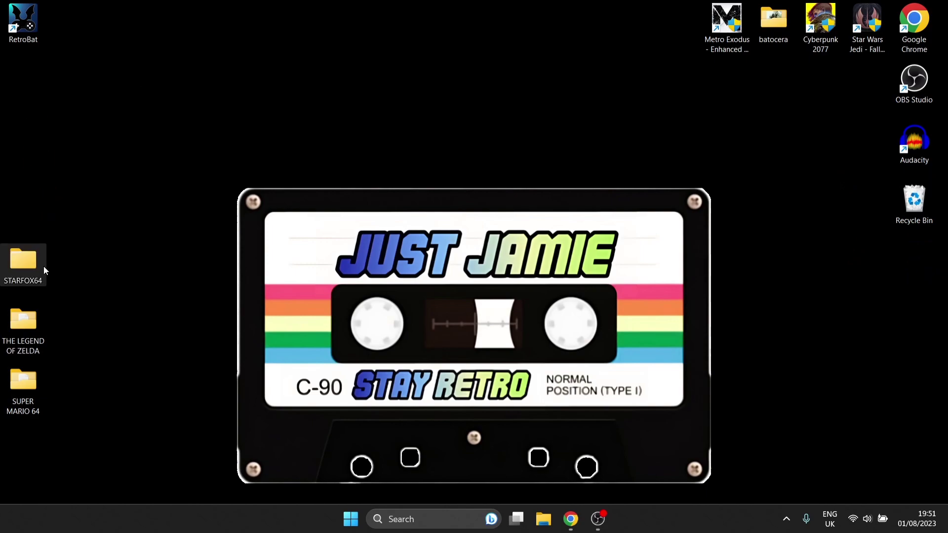
{"action": "right_click", "coordinate": [27, 22]}
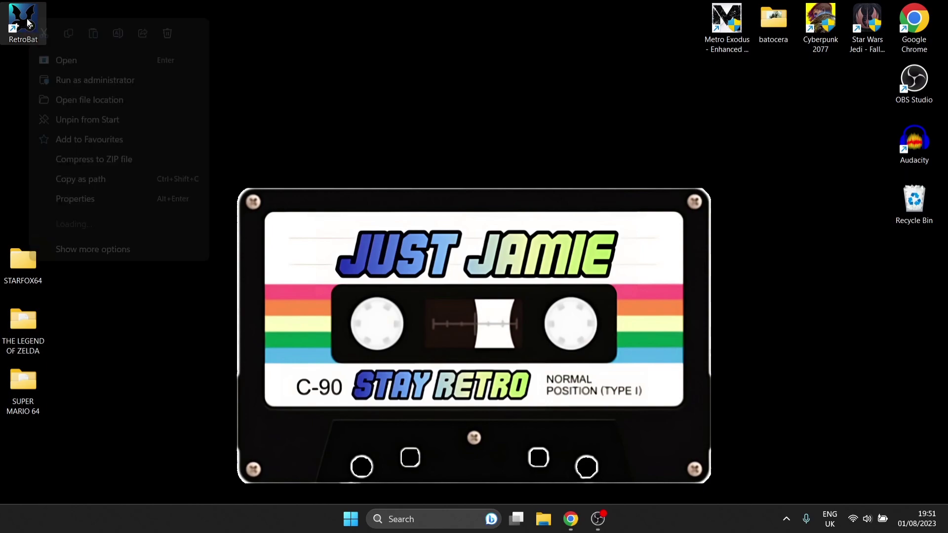
Navigate from the RetroBat install folder to bios\Mupen64plus\hires_texture
{"action": "left_click", "coordinate": [110, 99]}
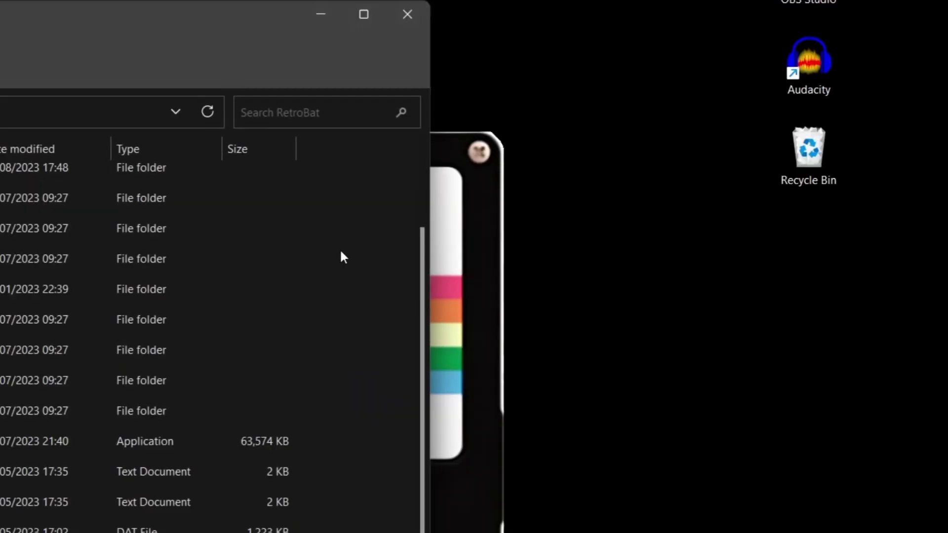
{"action": "left_click_drag", "start_coordinate": [385, 109], "coordinate": [587, 82]}
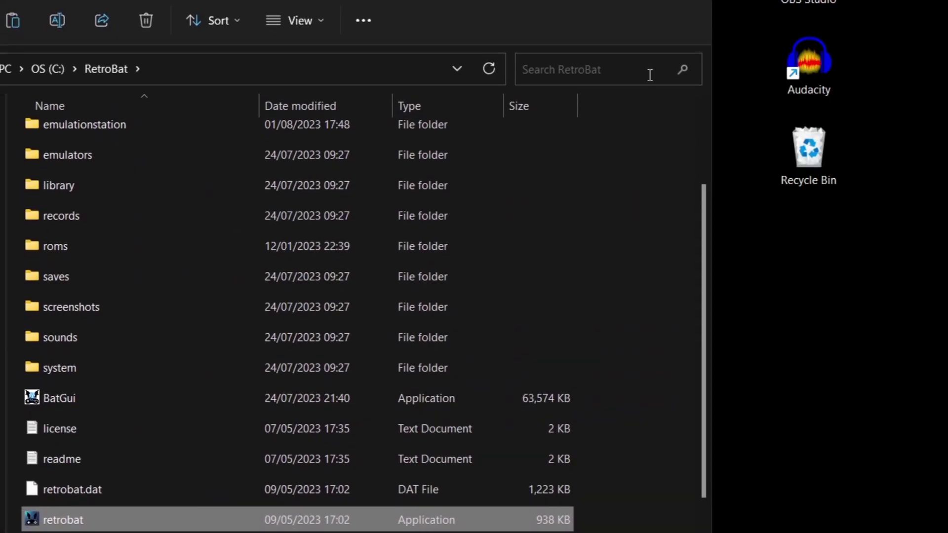
{"action": "scroll", "coordinate": [708, 97], "scroll_direction": "up", "scroll_amount": 3}
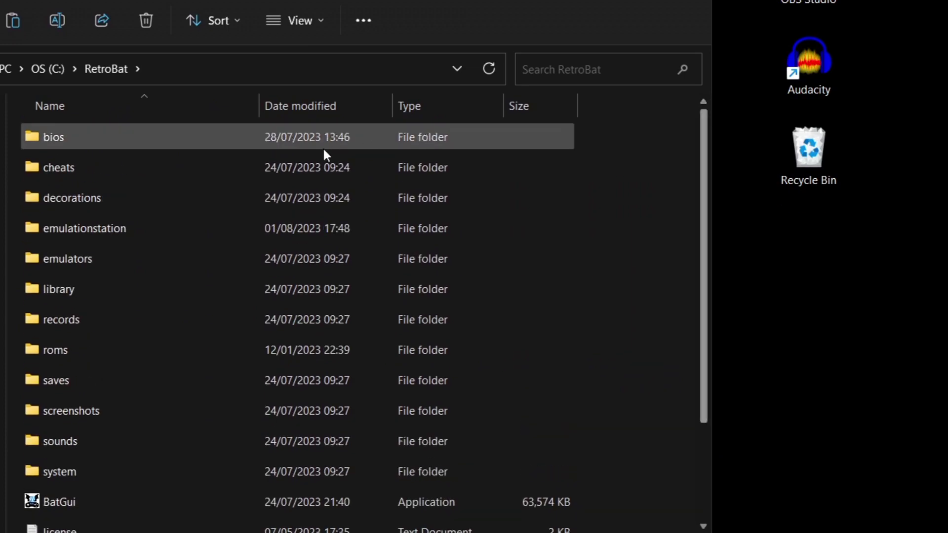
{"action": "double_click", "coordinate": [317, 145]}
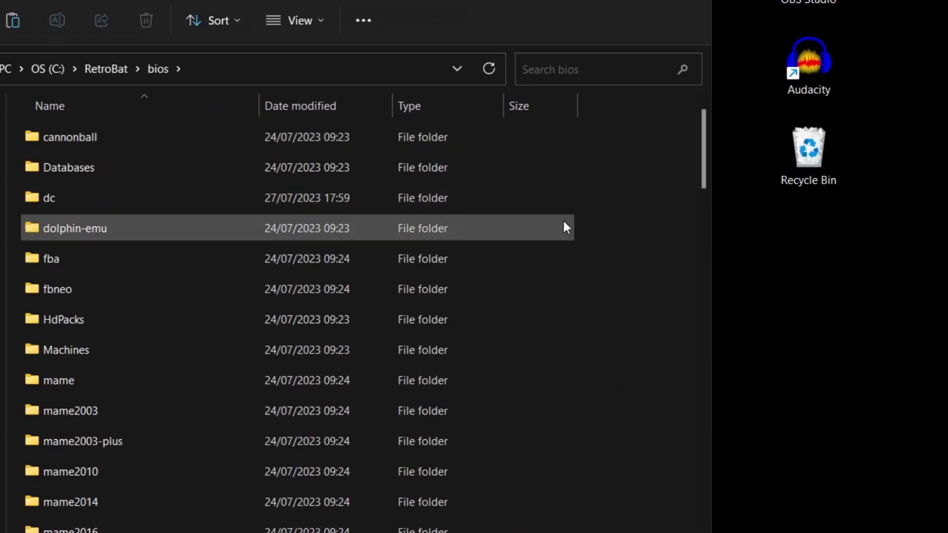
{"action": "scroll", "coordinate": [103, 320], "scroll_direction": "down", "scroll_amount": 2}
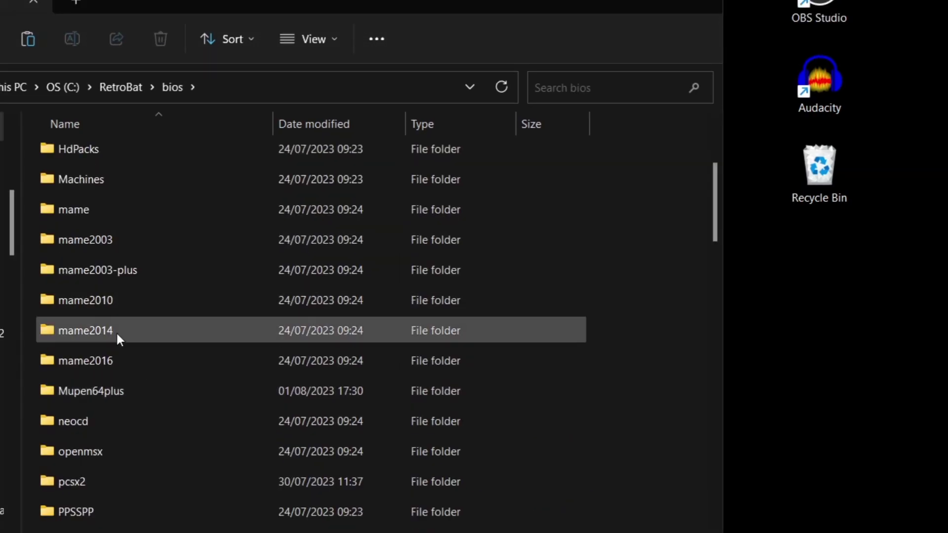
{"action": "double_click", "coordinate": [117, 391]}
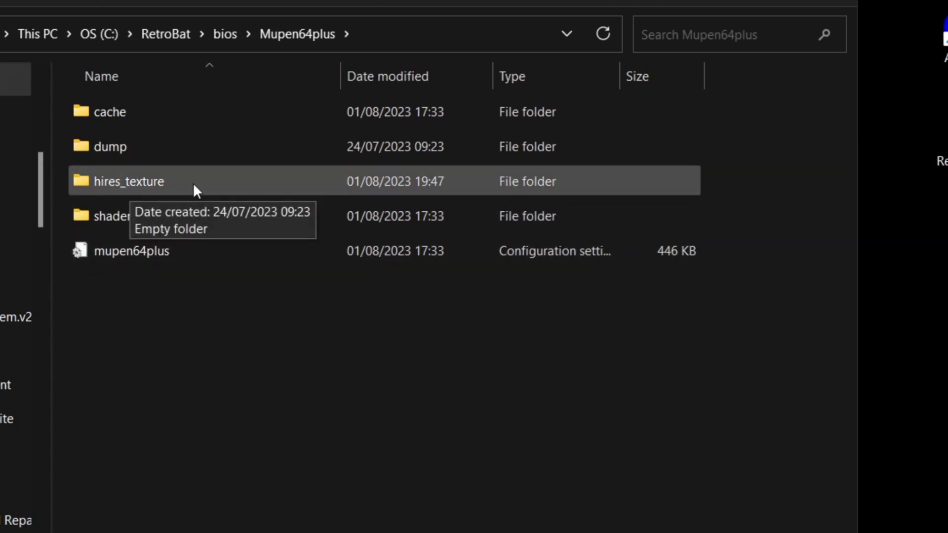
{"action": "double_click", "coordinate": [228, 191]}
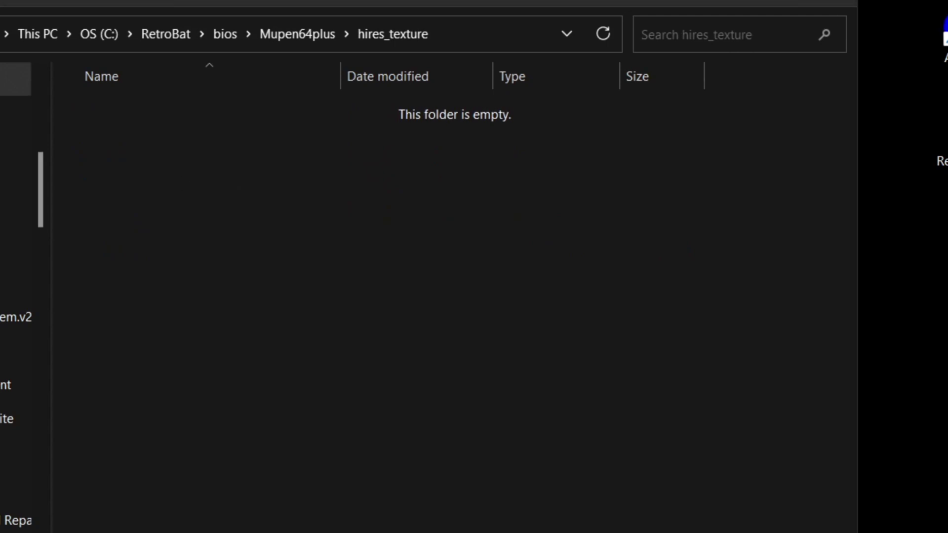
Move the three texture folders into hires_texture and check the SUPER MARIO 64 textures
{"action": "left_click_drag", "start_coordinate": [938, 297], "coordinate": [332, 235]}
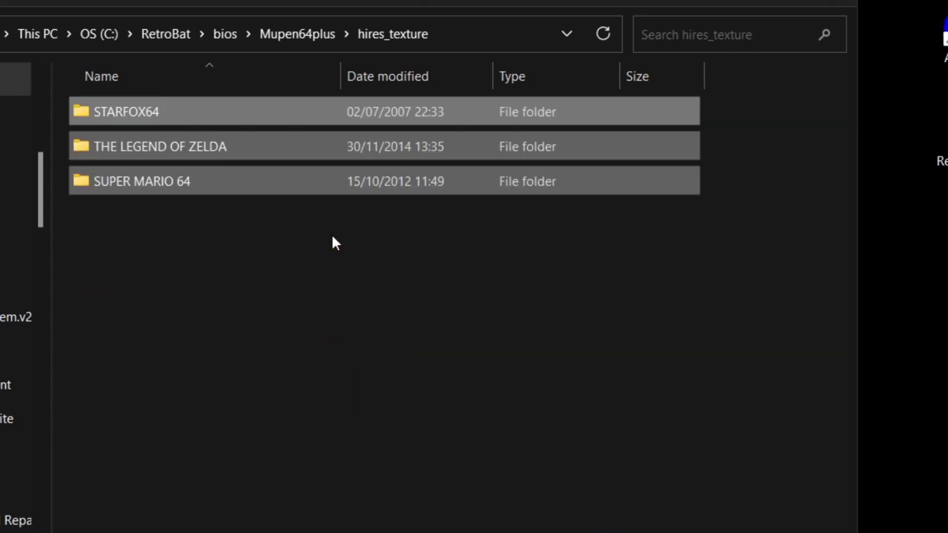
{"action": "right_click", "coordinate": [239, 233]}
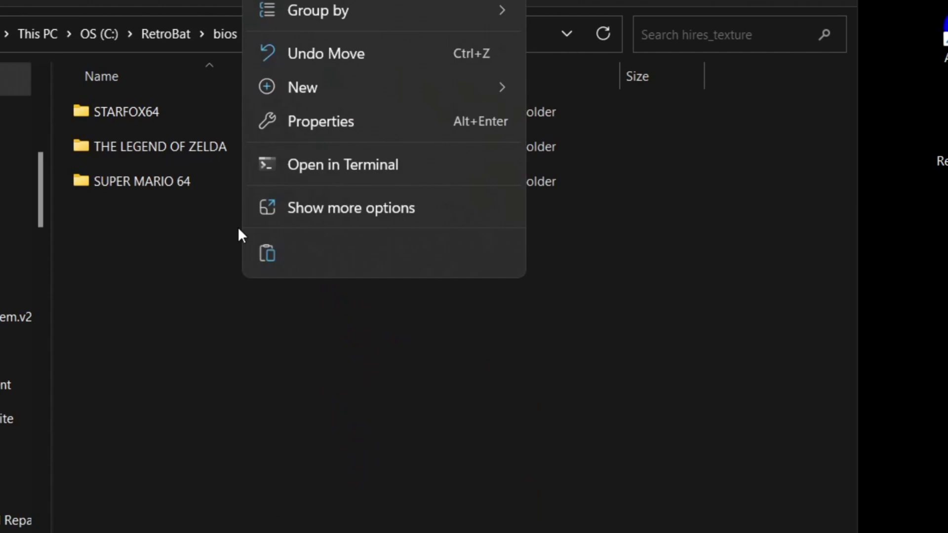
{"action": "left_click", "coordinate": [173, 183]}
{"action": "double_click", "coordinate": [173, 182]}
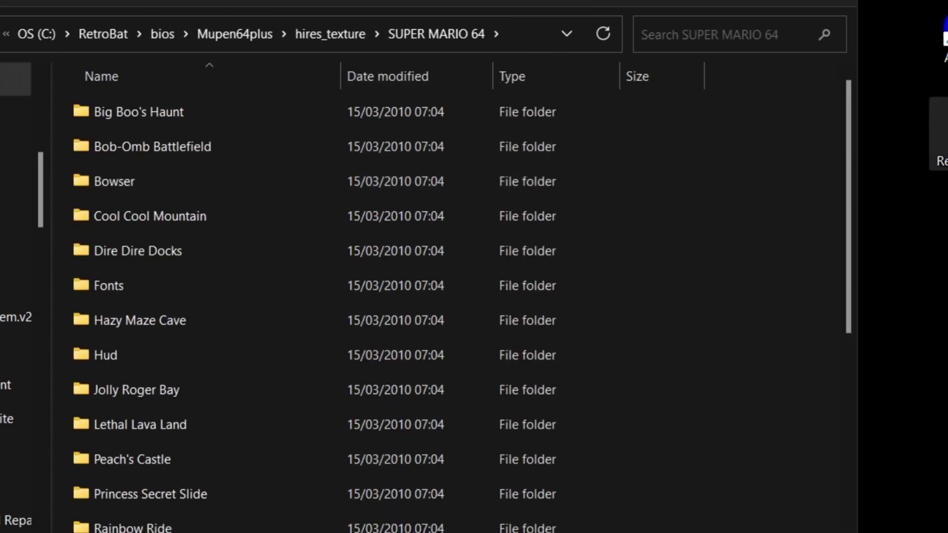
{"action": "left_click_drag", "start_coordinate": [844, 132], "coordinate": [871, 306]}
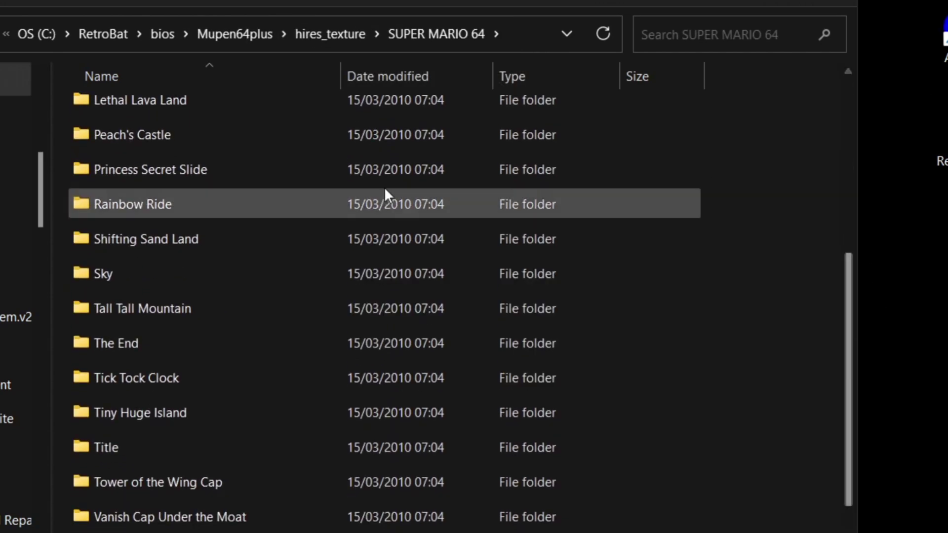
{"action": "double_click", "coordinate": [285, 176]}
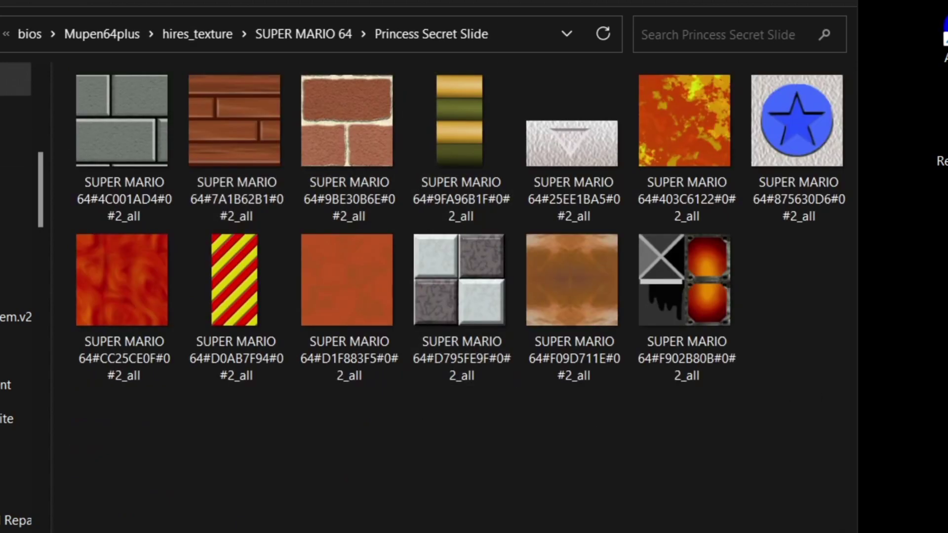
{"action": "key", "text": "alt+Left"}
{"action": "key", "text": "alt+Left"}
{"action": "left_click", "coordinate": [372, 480]}
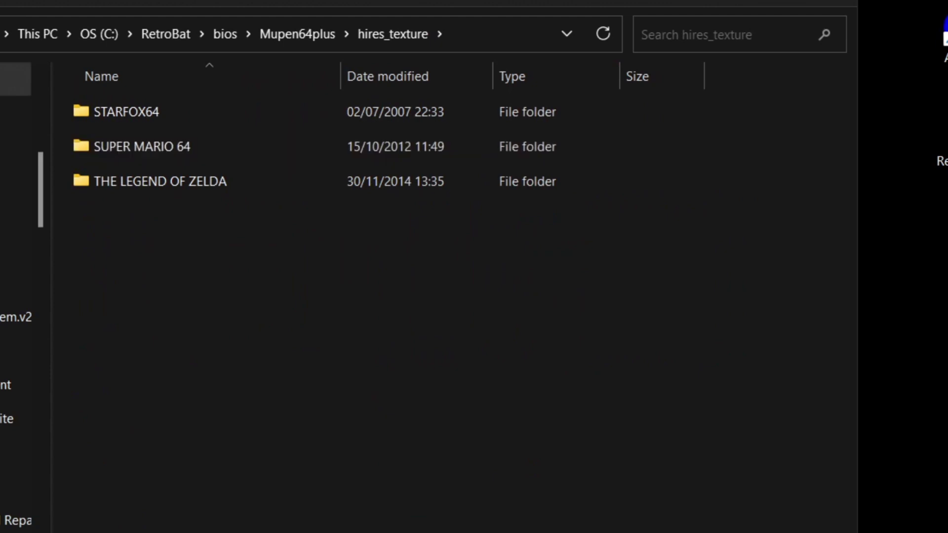
{"action": "key", "text": "alt+Left"}
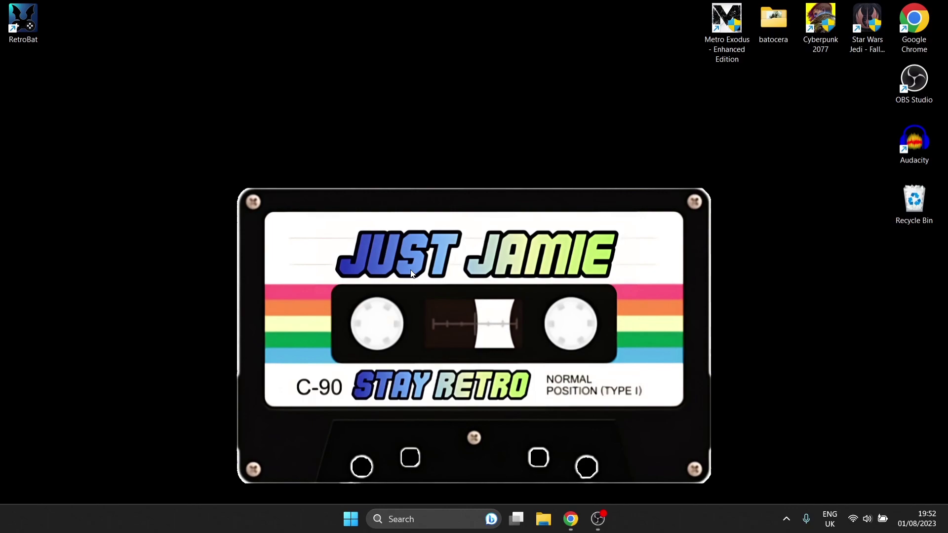
Launch RetroBat from its desktop shortcut
{"action": "left_click", "coordinate": [35, 20]}
{"action": "double_click", "coordinate": [35, 19]}
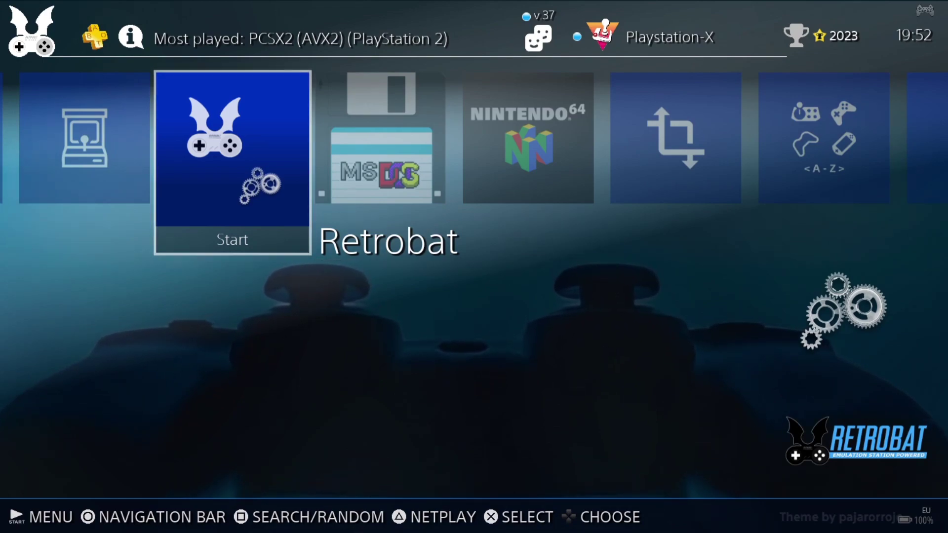
Open and close RetroBat's Quick Access dialog
{"action": "key", "text": "BackSpace"}
{"action": "key", "text": "Up"}
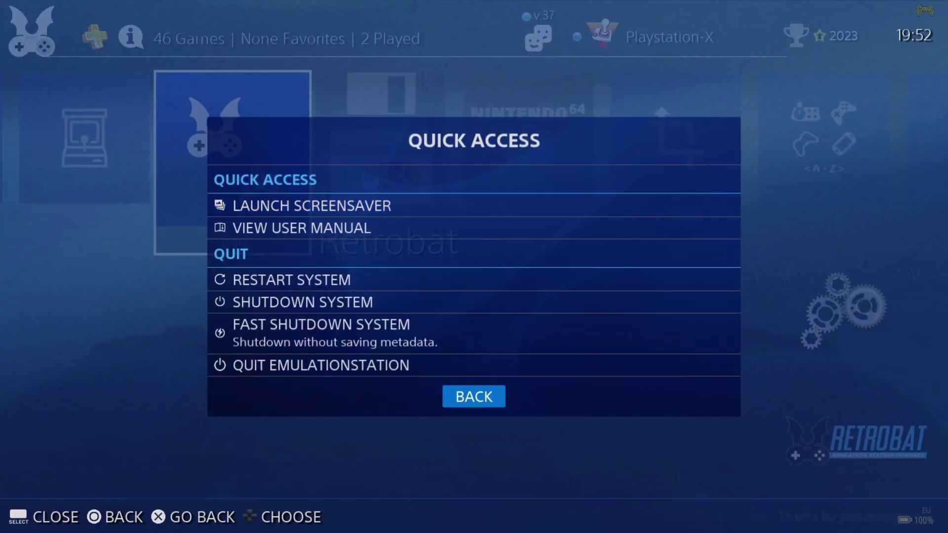
{"action": "key", "text": "Return"}
{"action": "key", "text": "Right"}
Browse the Themes downloader under Updates & Downloads, then bring Nintendo 64 into focus
{"action": "key", "text": "Escape"}
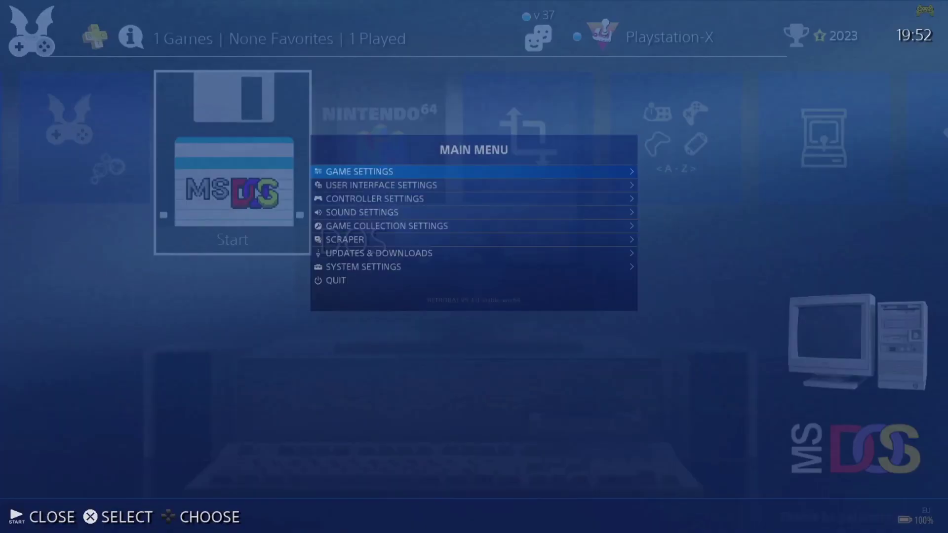
{"action": "key", "text": "Up"}
{"action": "key", "text": "Up"}
{"action": "key", "text": "Up"}
{"action": "key", "text": "Return"}
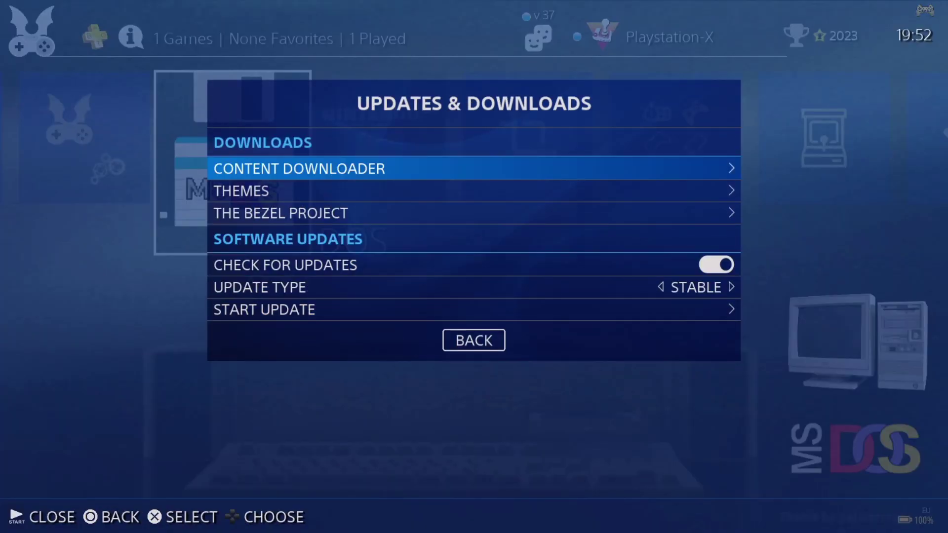
{"action": "key", "text": "Down"}
{"action": "key", "text": "Return"}
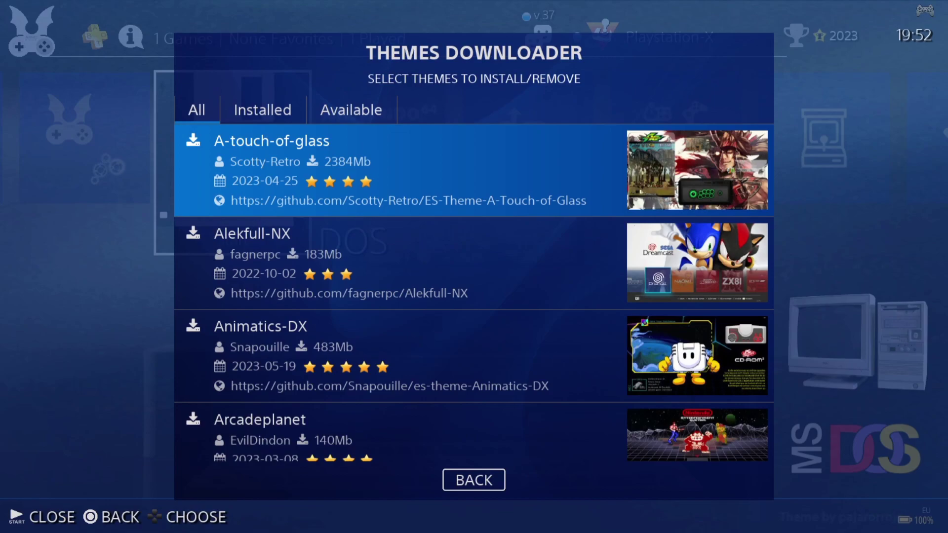
{"action": "key", "text": "Down"}
{"action": "key", "text": "Down"}
{"action": "key", "text": "Down"}
{"action": "key", "text": "Down"}
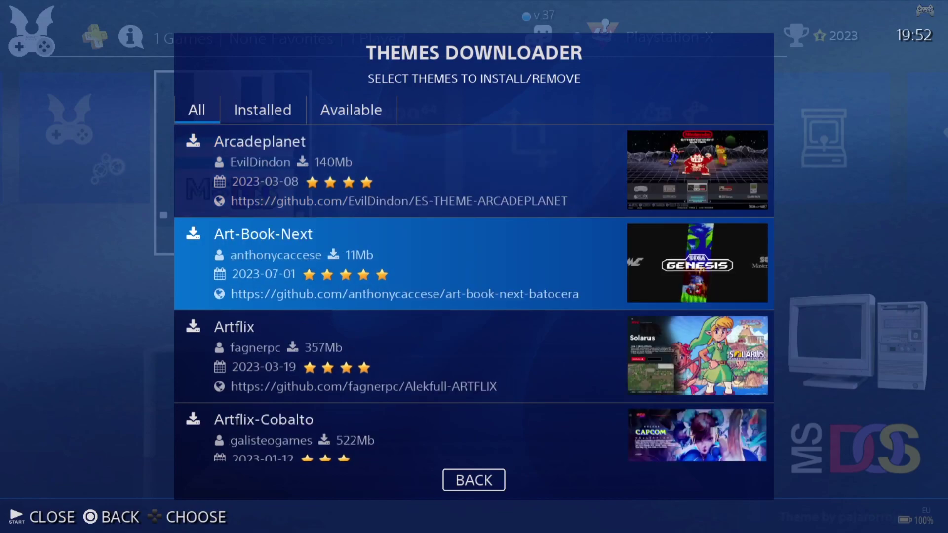
{"action": "key", "text": "Escape"}
{"action": "key", "text": "Left"}
{"action": "key", "text": "Right"}
{"action": "key", "text": "Right"}
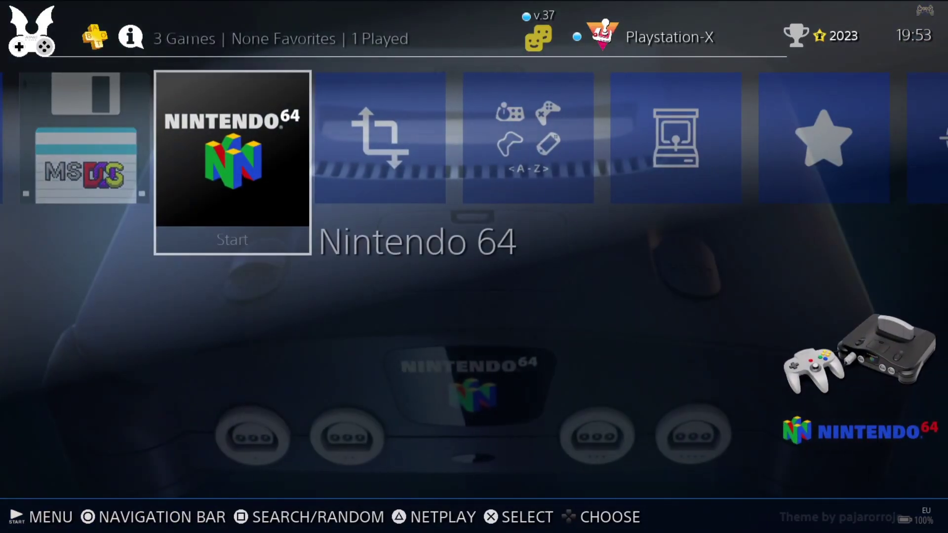
Open the Nintendo 64 game list, browse its games, and show View Options on Star Fox 64
{"action": "key", "text": "Return"}
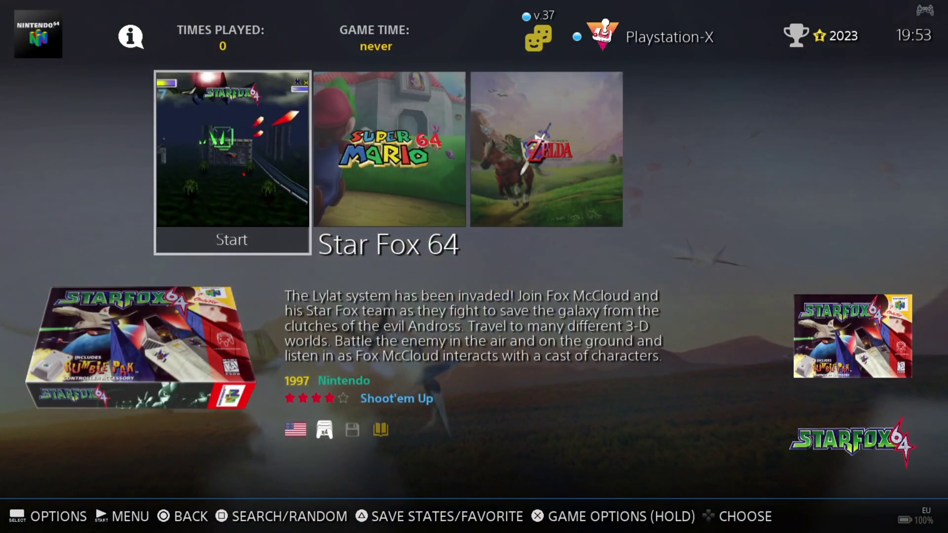
{"action": "key", "text": "Right"}
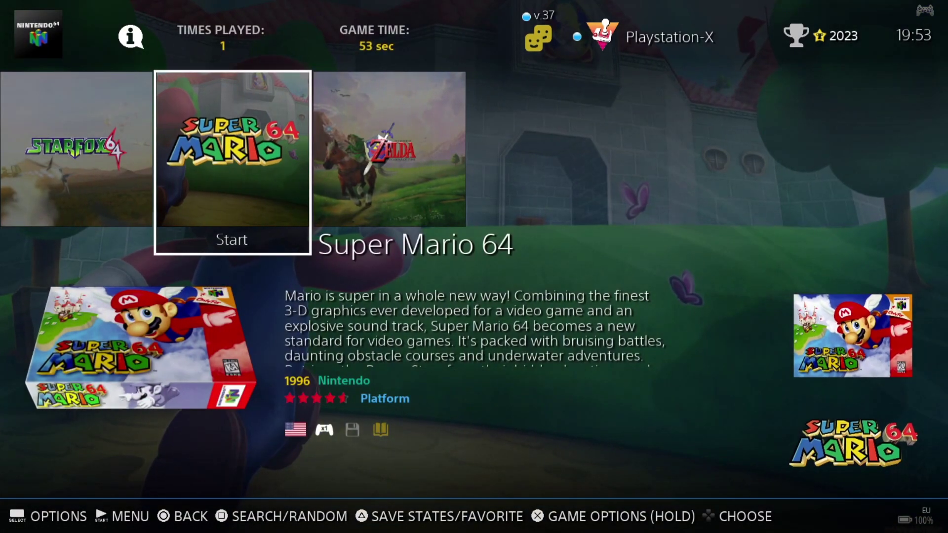
{"action": "key", "text": "Right"}
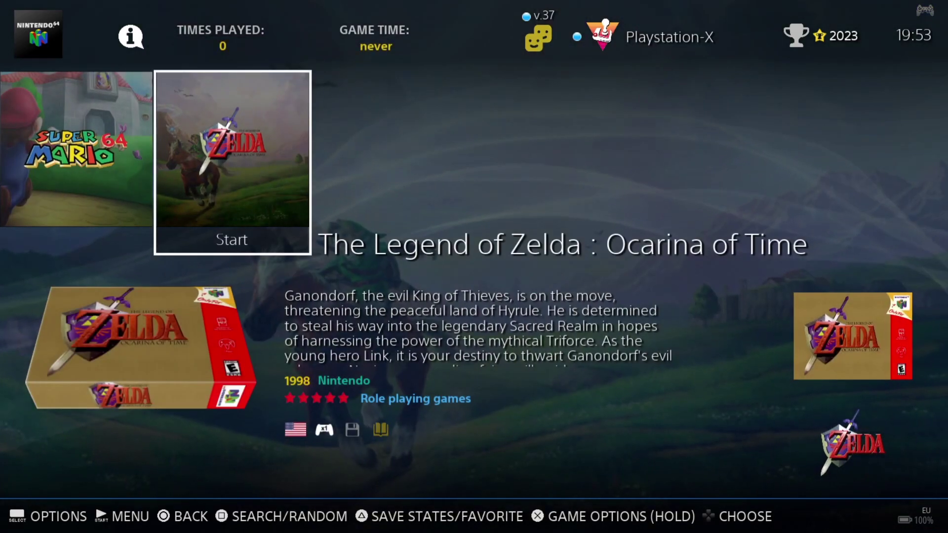
{"action": "key", "text": "Left"}
{"action": "key", "text": "Left"}
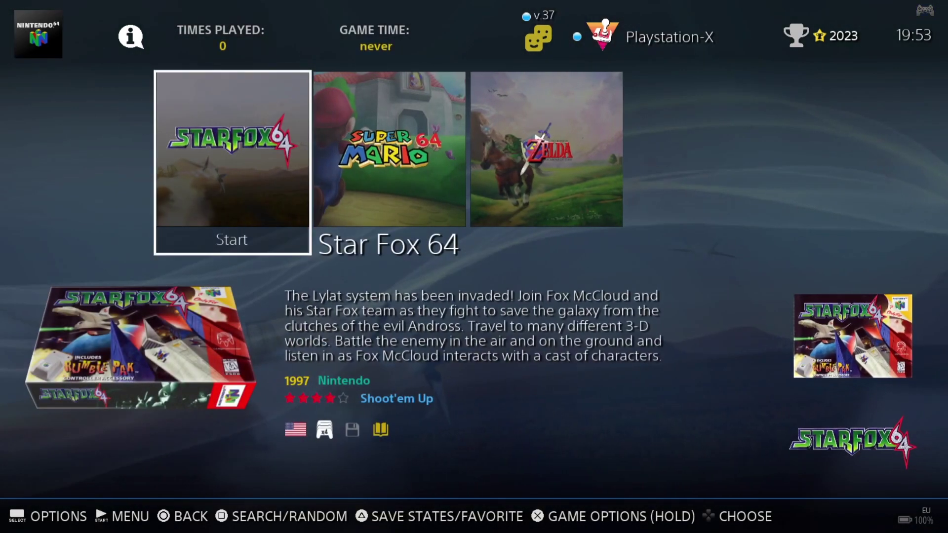
{"action": "key", "text": "BackSpace"}
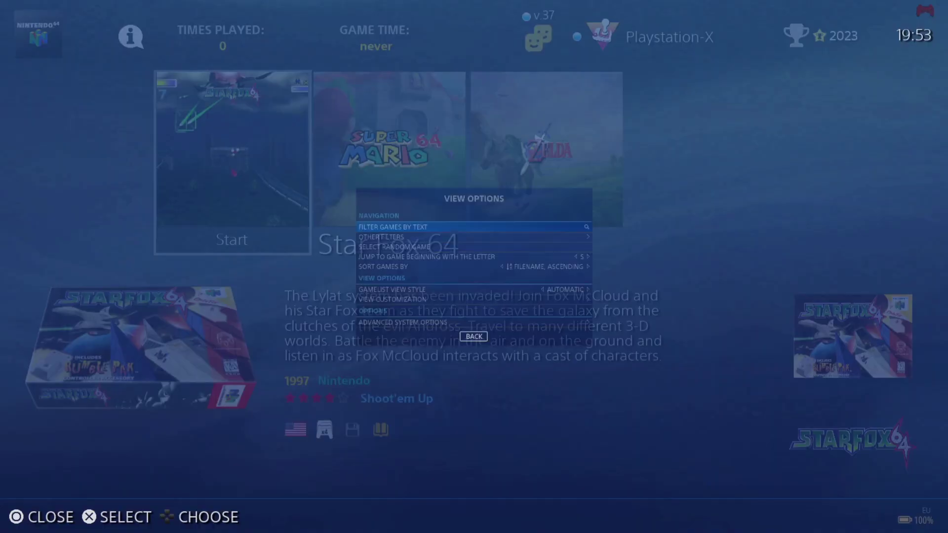
Change Custom Textures from RICE to AUTO in the Nintendo 64 Visual Rendering settings
{"action": "key", "text": "Up"}
{"action": "key", "text": "Return"}
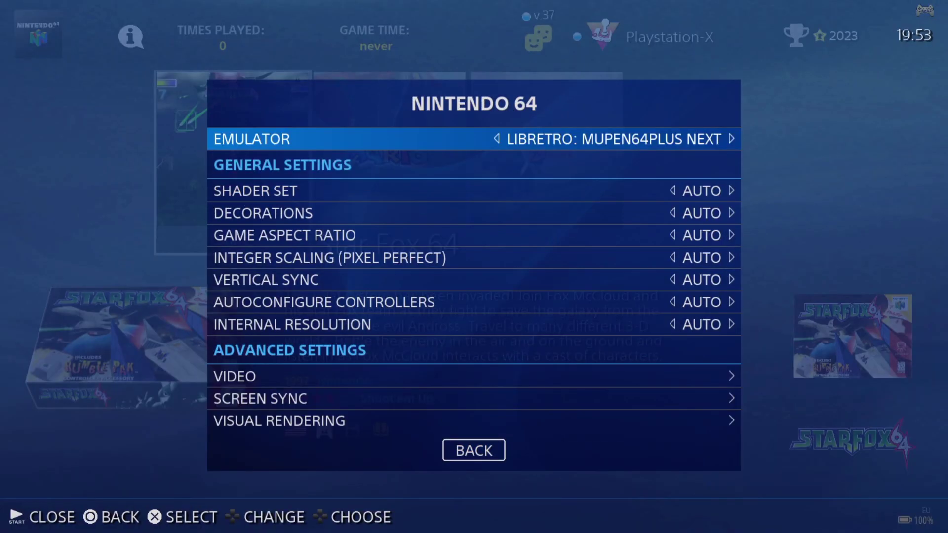
{"action": "key", "text": "Down"}
{"action": "key", "text": "Down"}
{"action": "key", "text": "Down"}
{"action": "key", "text": "Down"}
{"action": "key", "text": "Down"}
{"action": "key", "text": "Down"}
{"action": "key", "text": "Down"}
{"action": "key", "text": "Down"}
{"action": "key", "text": "Down"}
{"action": "key", "text": "Down"}
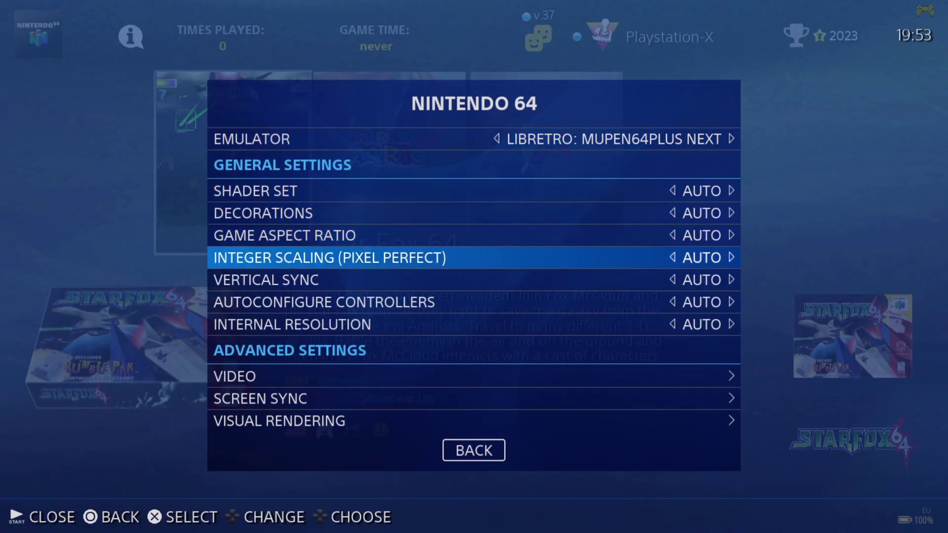
{"action": "key", "text": "Return"}
{"action": "key", "text": "Up"}
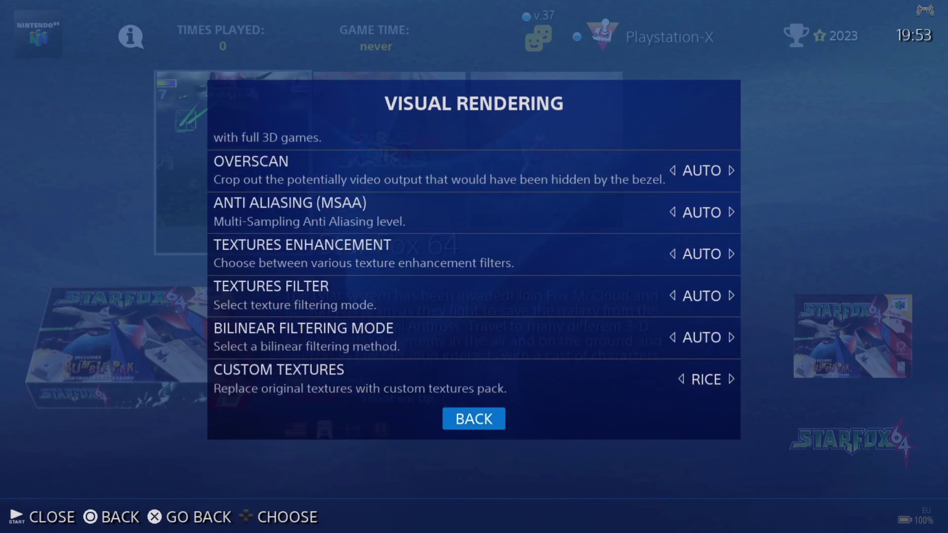
{"action": "key", "text": "Up"}
{"action": "key", "text": "Return"}
{"action": "key", "text": "Up"}
{"action": "key", "text": "Up"}
{"action": "key", "text": "Return"}
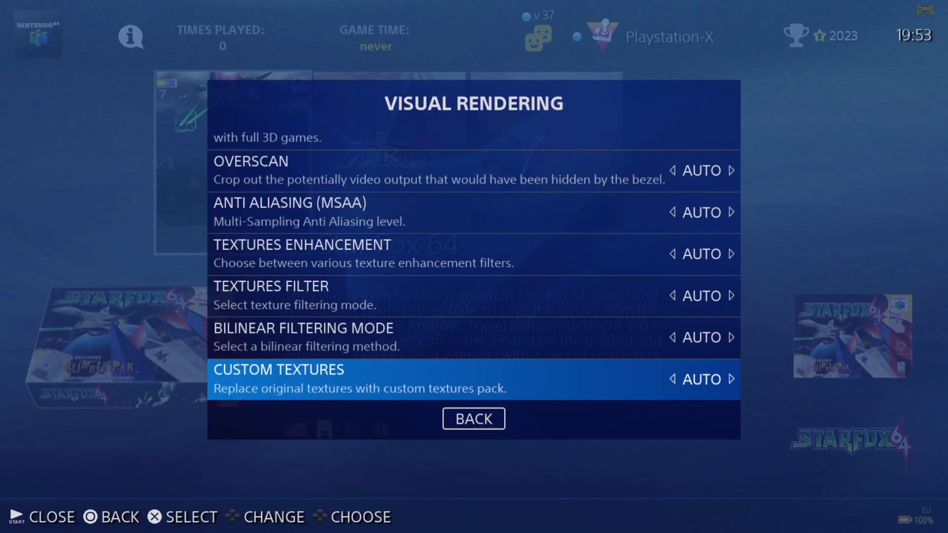
Back out to the game list and launch Star Fox 64
{"action": "key", "text": "Up"}
{"action": "key", "text": "Up"}
{"action": "key", "text": "Escape"}
{"action": "key", "text": "Return"}
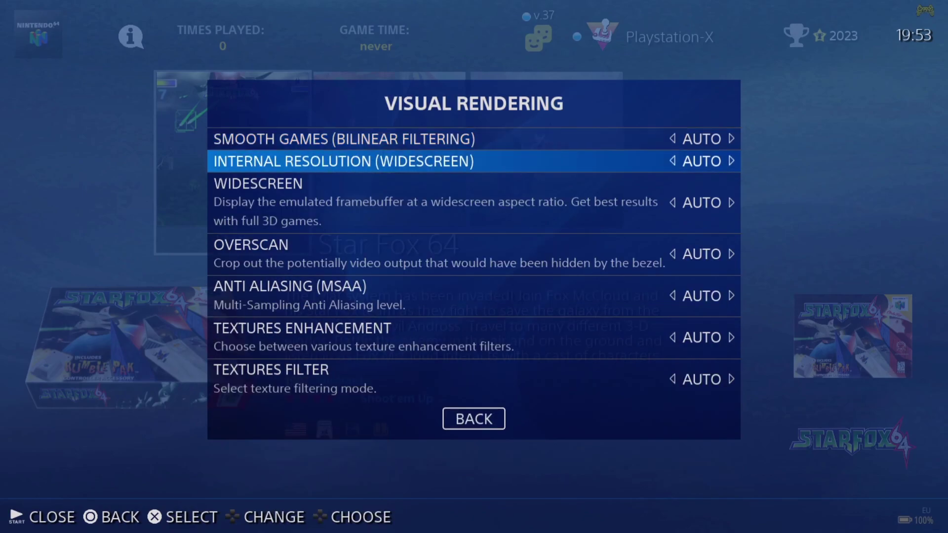
{"action": "key", "text": "Escape"}
{"action": "key", "text": "Escape"}
{"action": "key", "text": "Escape"}
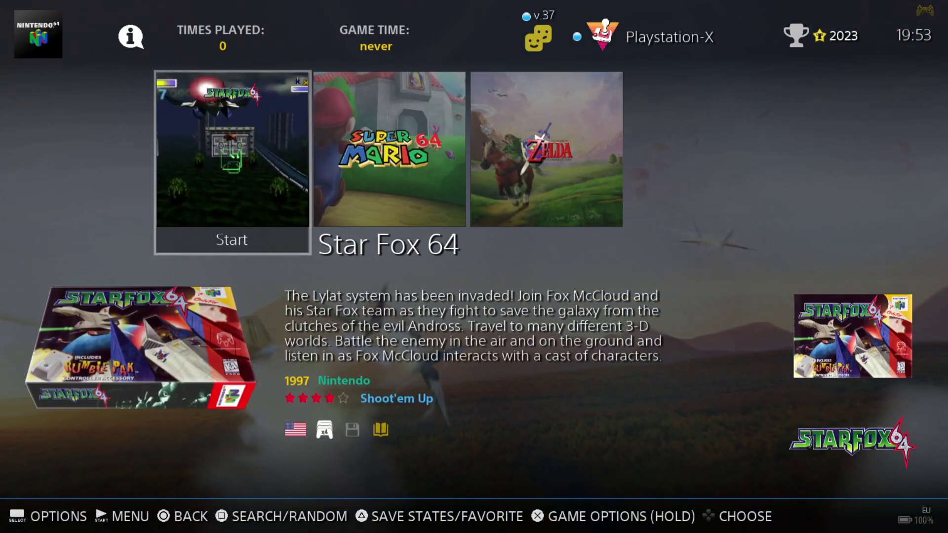
{"action": "key", "text": "Return"}
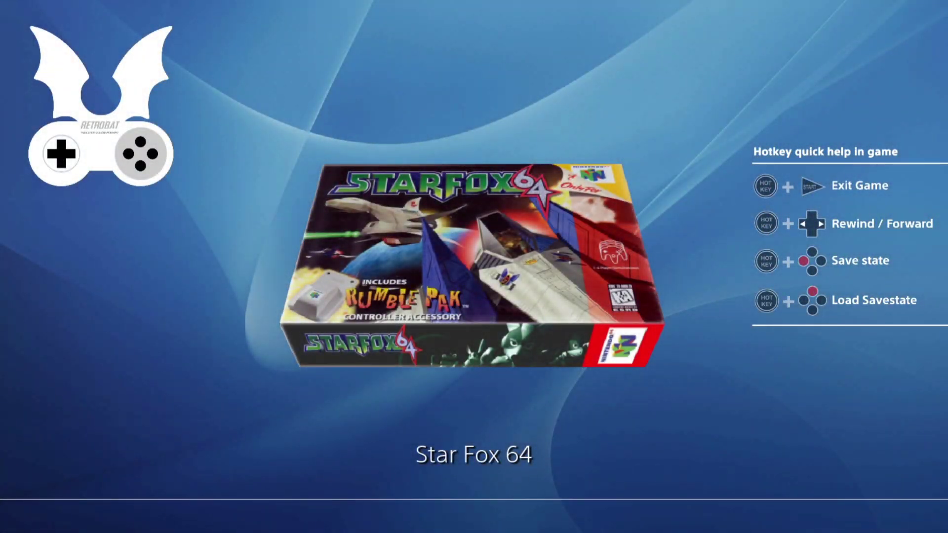